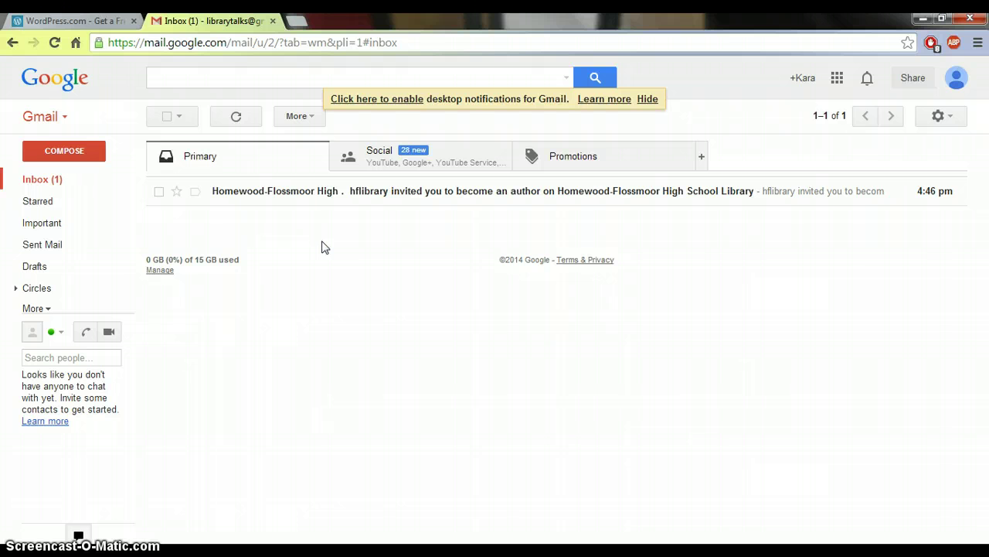
# Open the Homewood-Flossmoor High School Library author invitation email in Gmail and accept it.
pyautogui.click(310, 195)
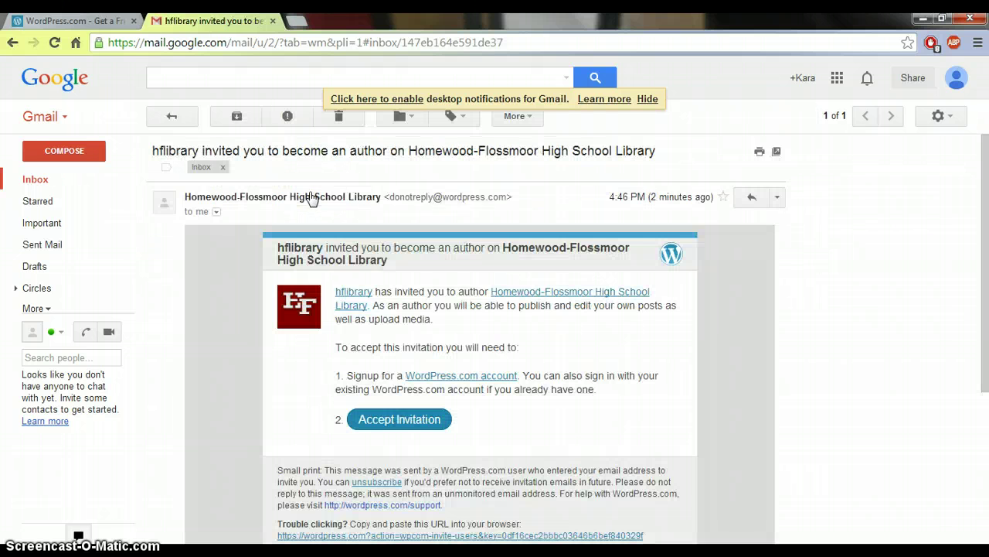
pyautogui.click(416, 421)
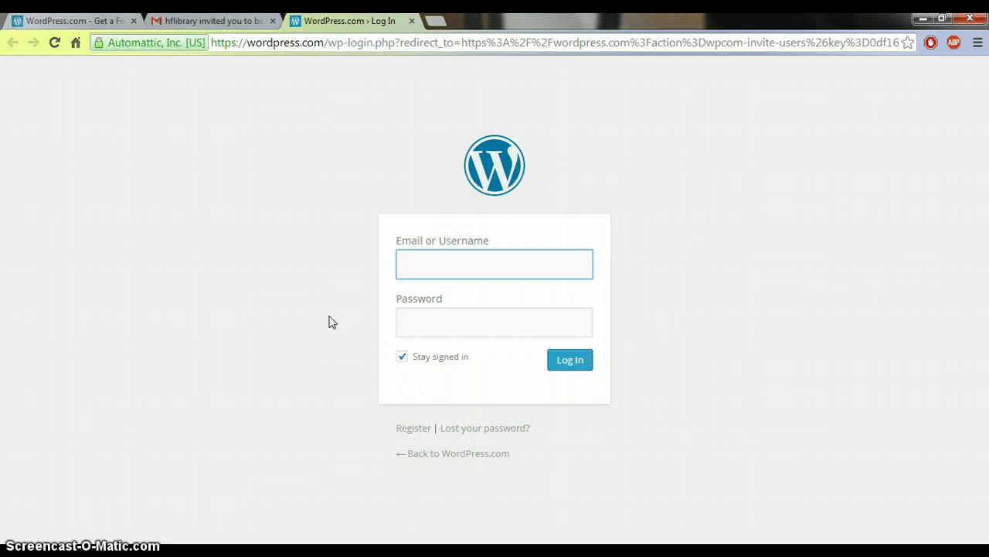
# Register a username-only WordPress.com account with an e-mail address, username and password.
pyautogui.click(411, 435)
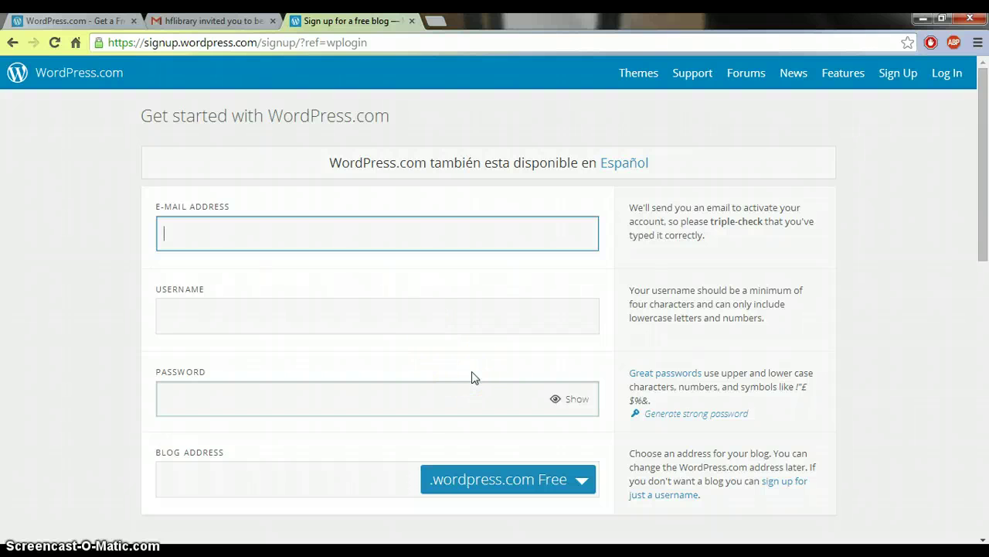
pyautogui.click(784, 484)
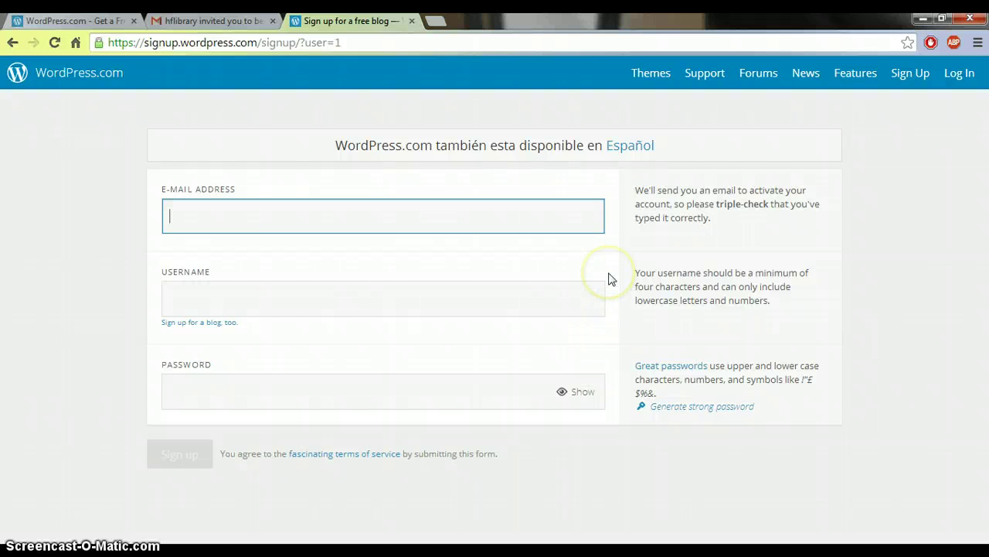
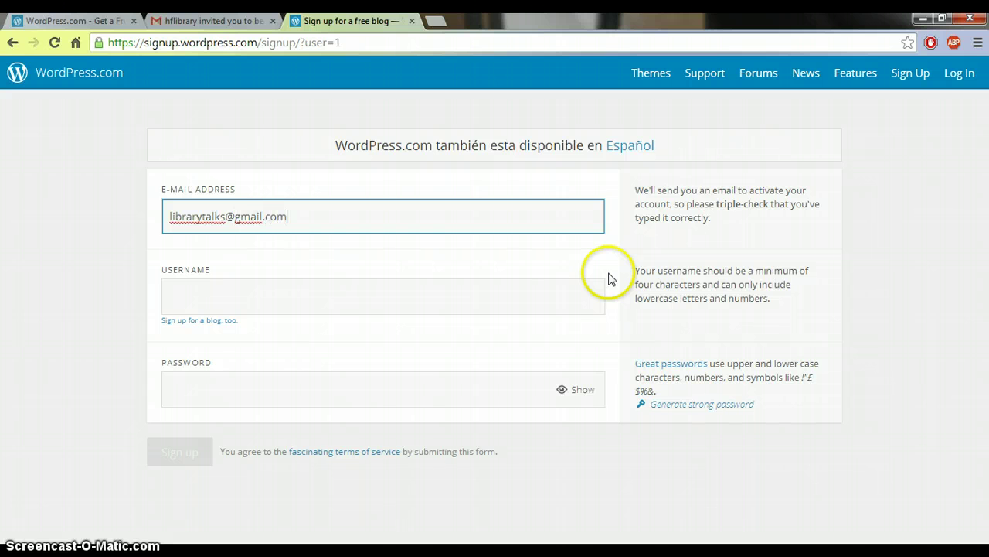
pyautogui.click(453, 289)
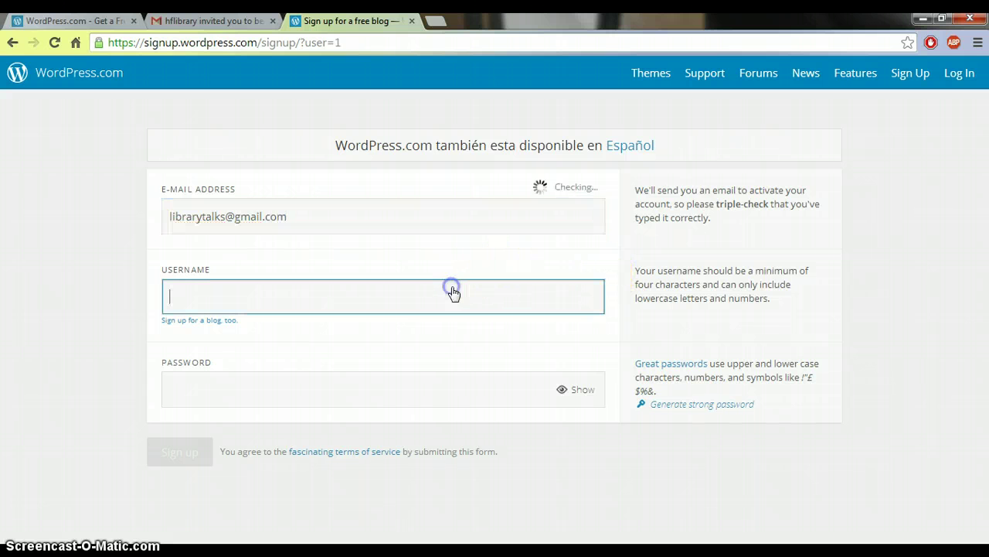
pyautogui.click(393, 403)
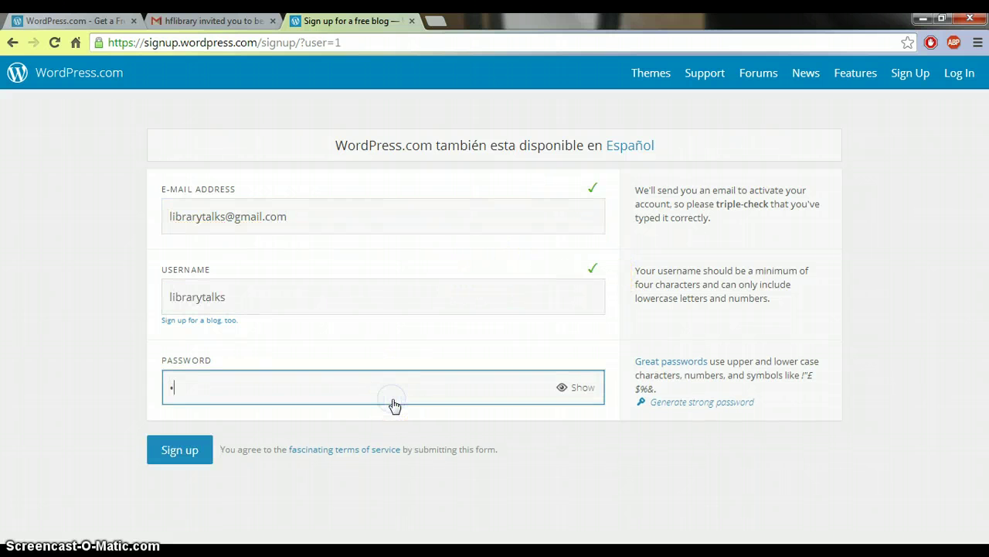
pyautogui.click(194, 454)
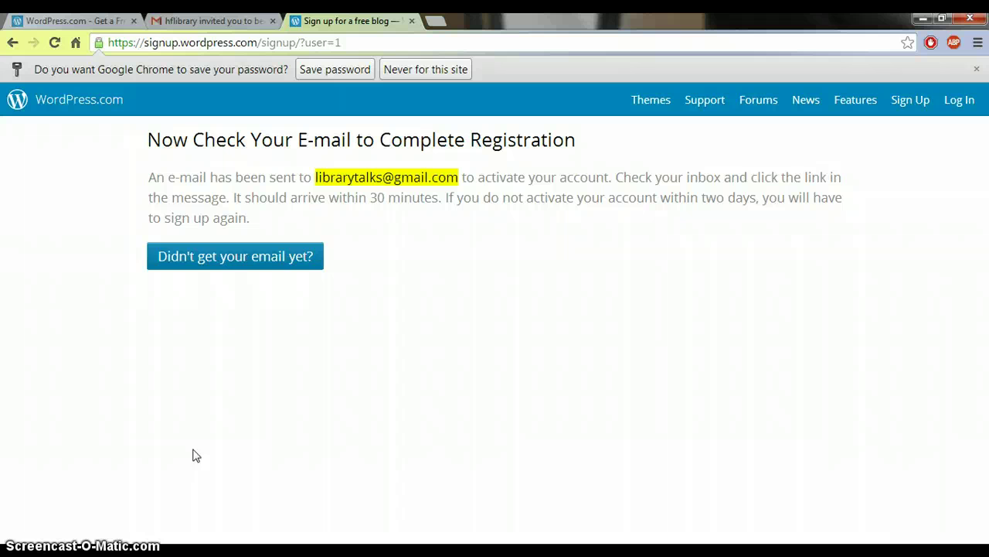
pyautogui.click(198, 263)
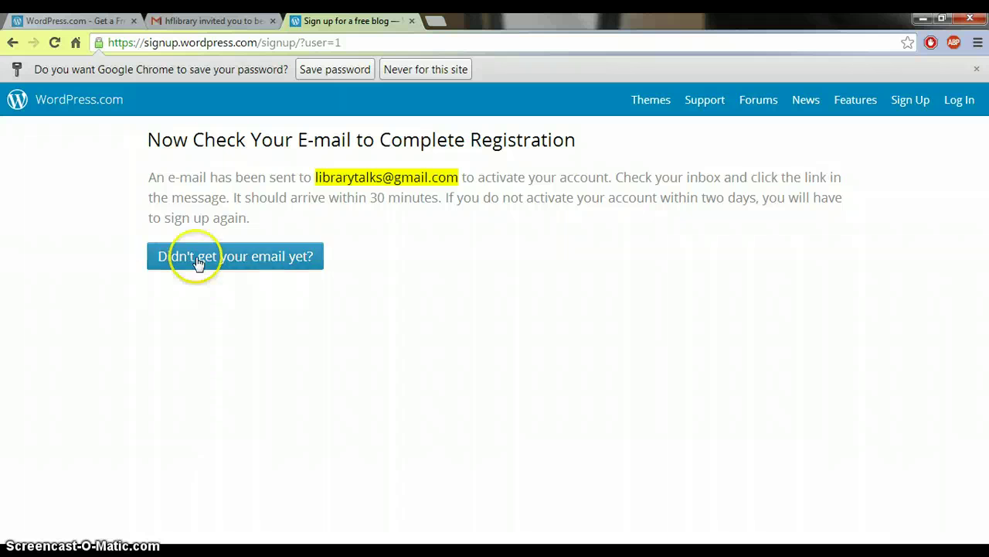
# Open the WordPress.com activation email from the Gmail inbox and activate the account.
pyautogui.click(224, 24)
pyautogui.click(36, 179)
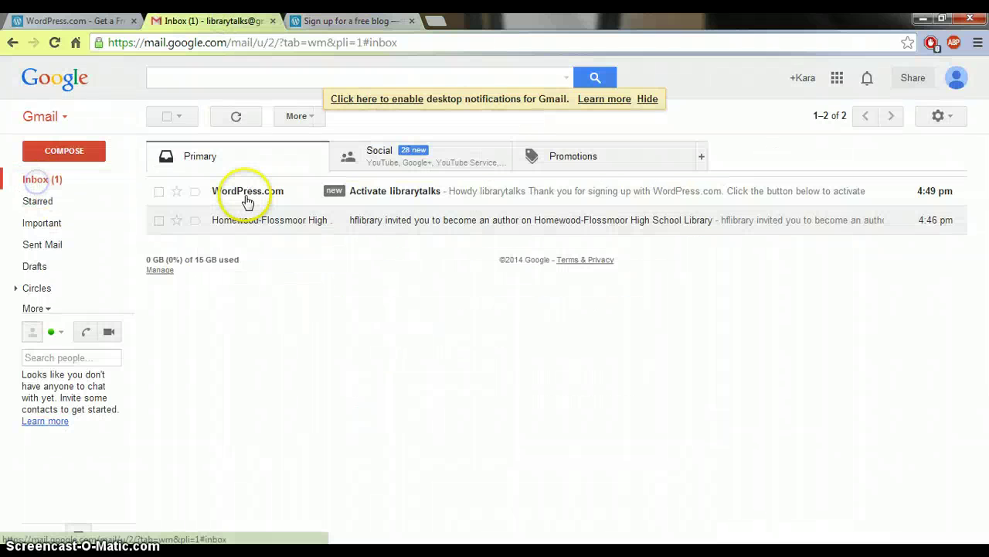
pyautogui.click(281, 199)
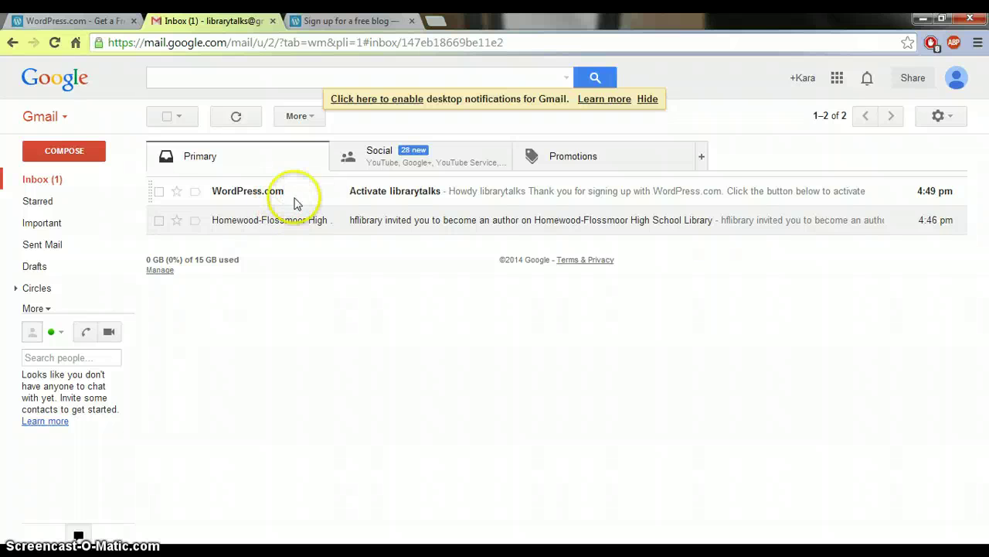
pyautogui.click(349, 322)
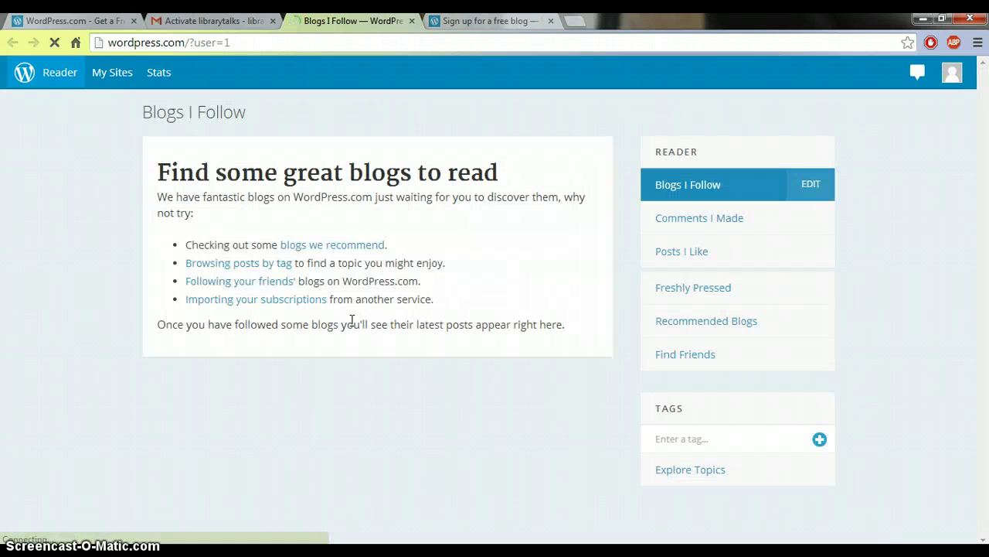
# Reload the Blogs I Follow reader and open the new account's profile page.
pyautogui.click(498, 192)
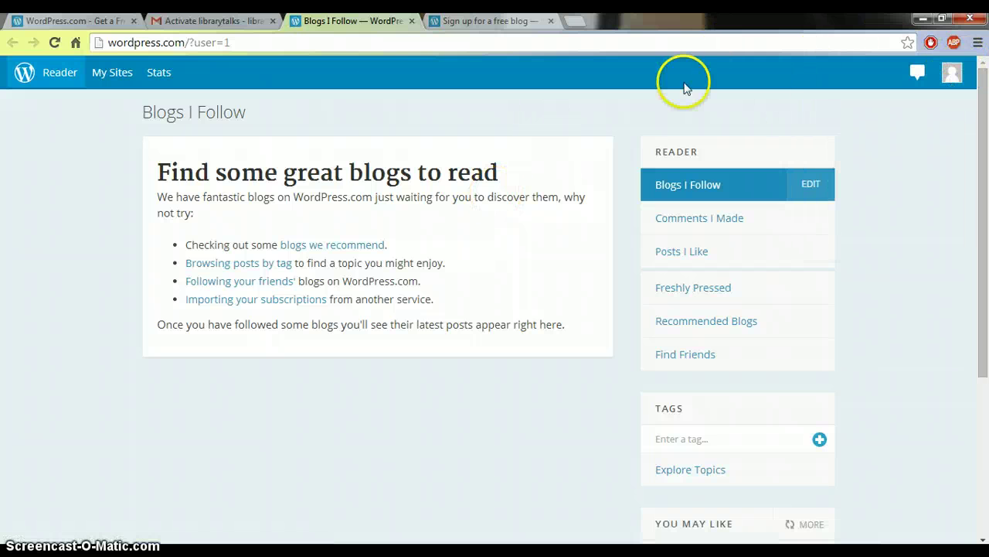
pyautogui.click(55, 42)
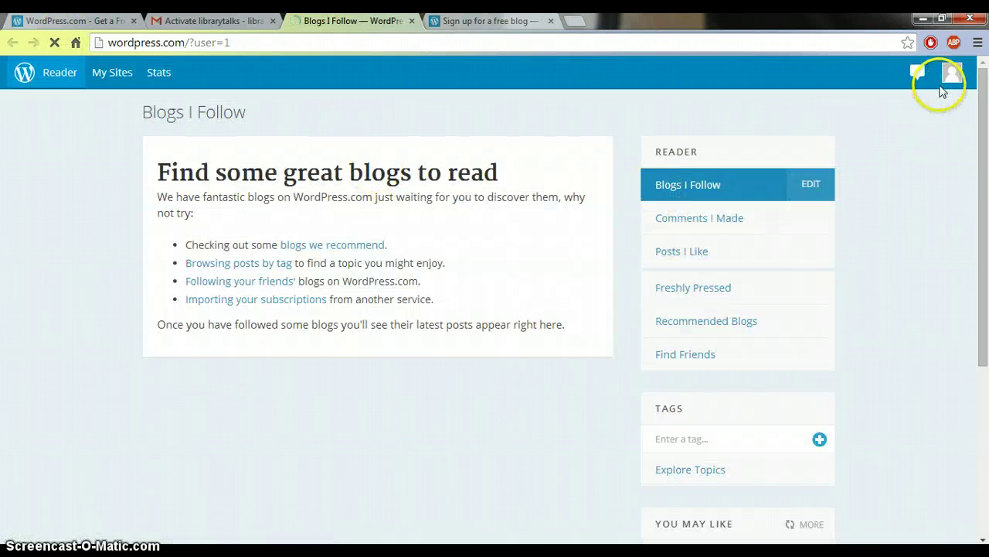
pyautogui.moveTo(950, 77)
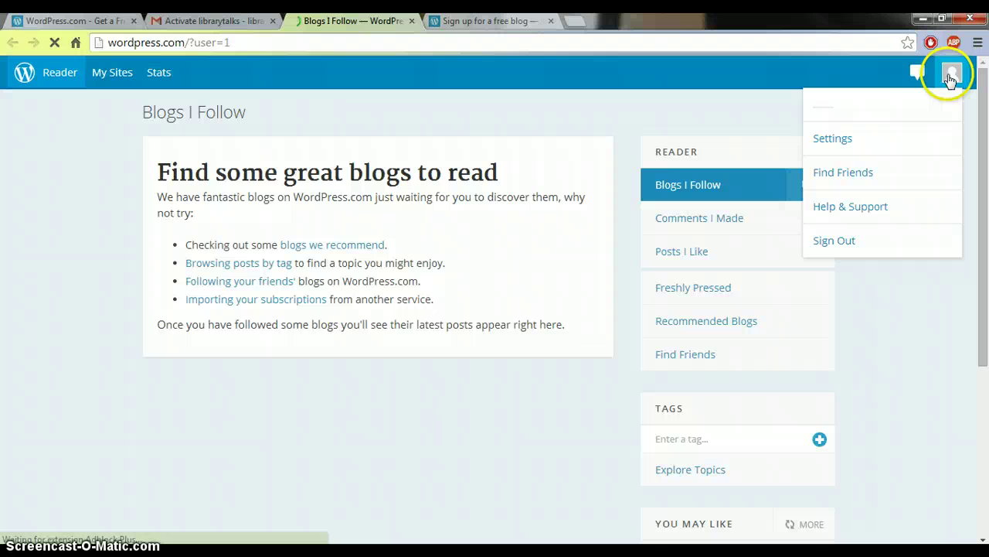
pyautogui.click(905, 106)
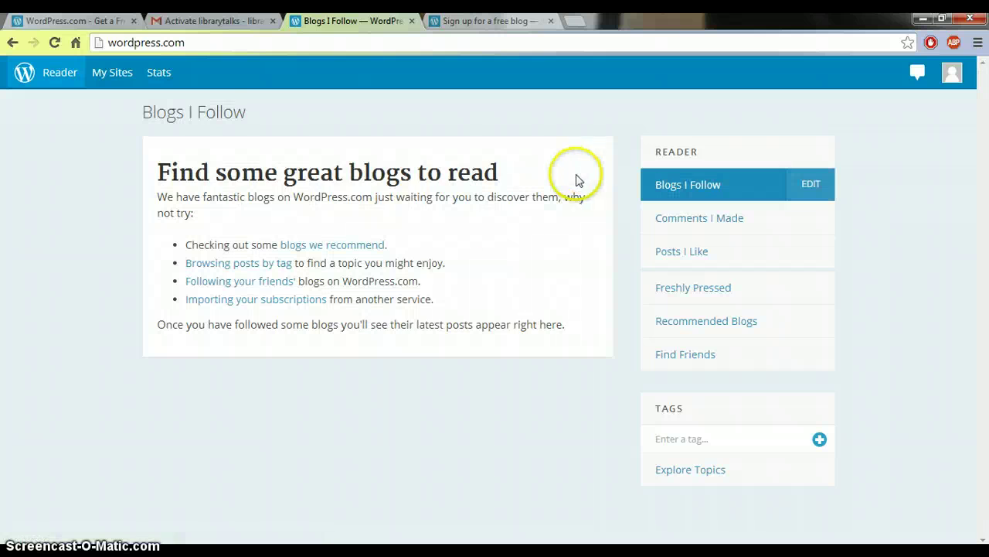
# Close the reader, reopen the author invitation email in Gmail, and accept it again.
pyautogui.click(410, 21)
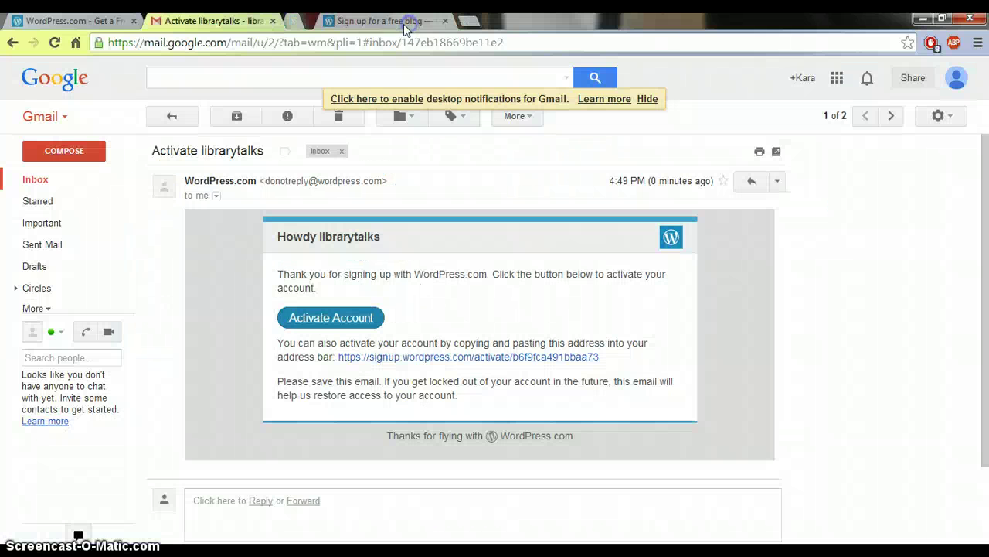
pyautogui.click(56, 185)
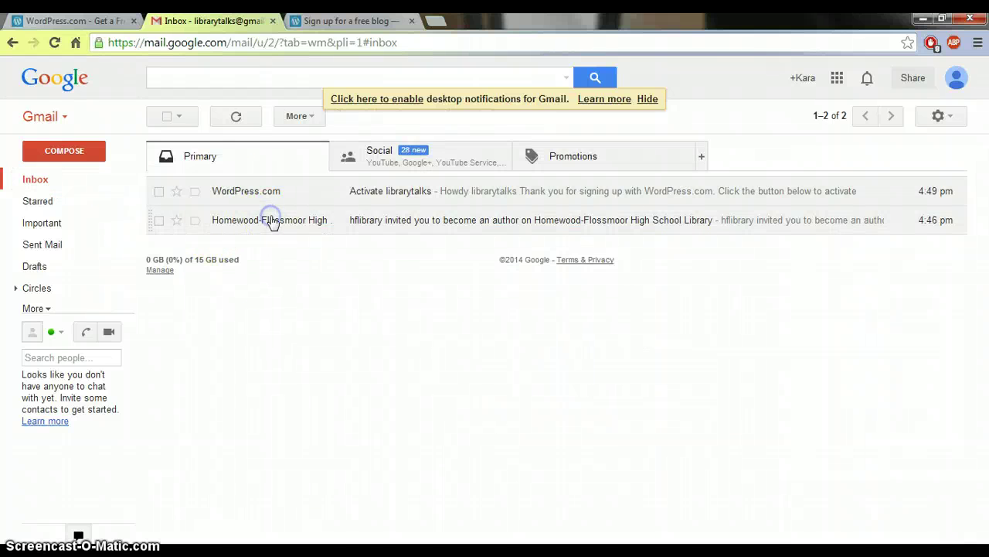
pyautogui.click(271, 219)
pyautogui.click(420, 426)
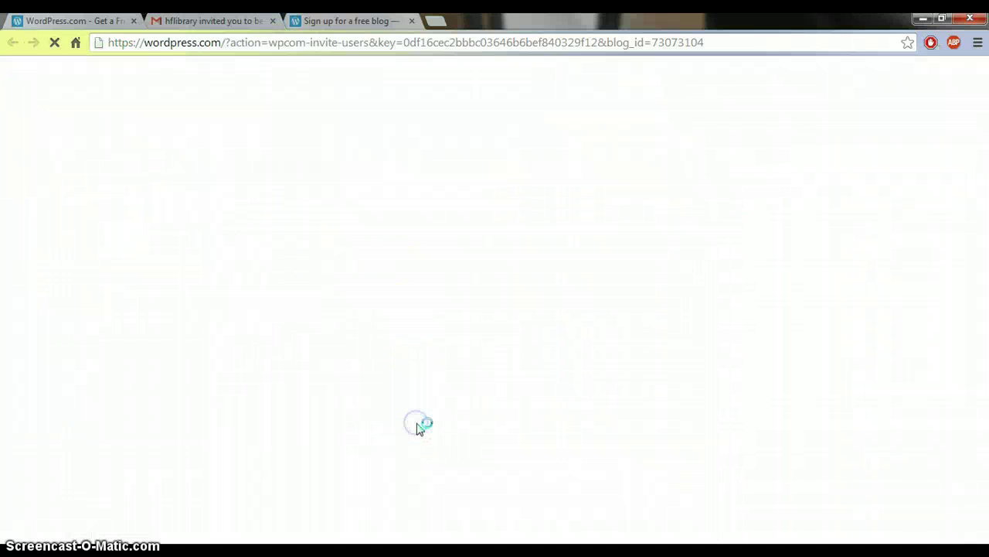
# Confirm the 'added to this blog' dashboard message and start a New Post from the top bar.
pyautogui.click(413, 213)
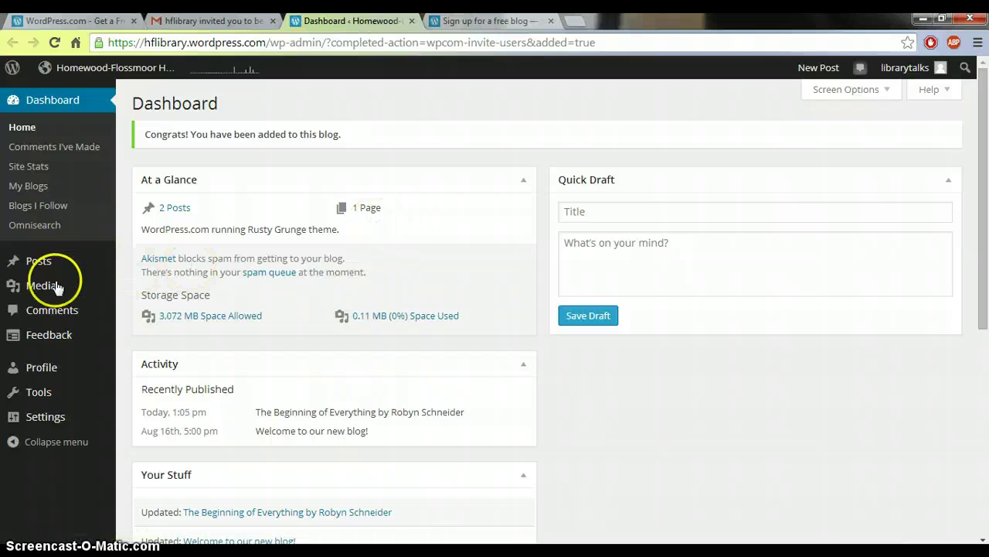
pyautogui.moveTo(27, 271)
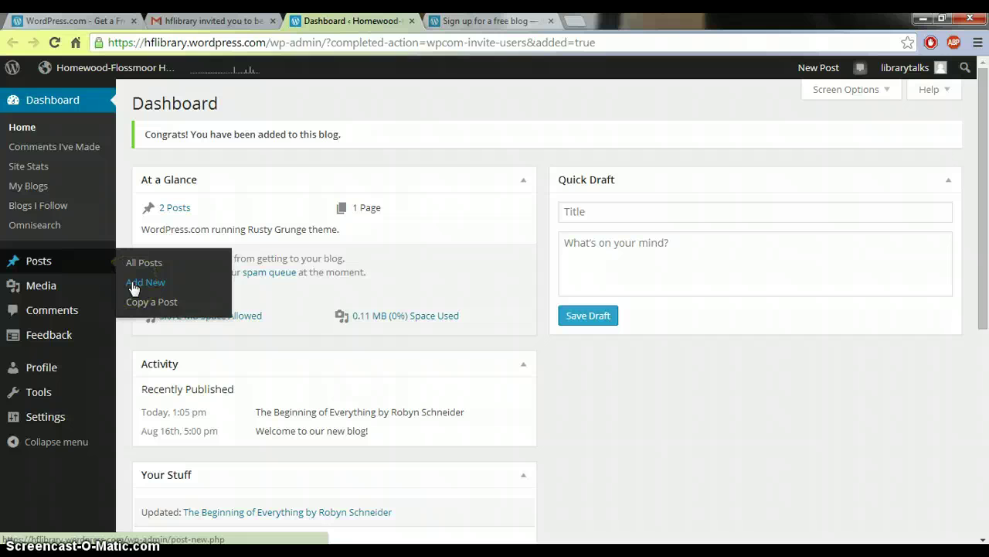
pyautogui.click(819, 70)
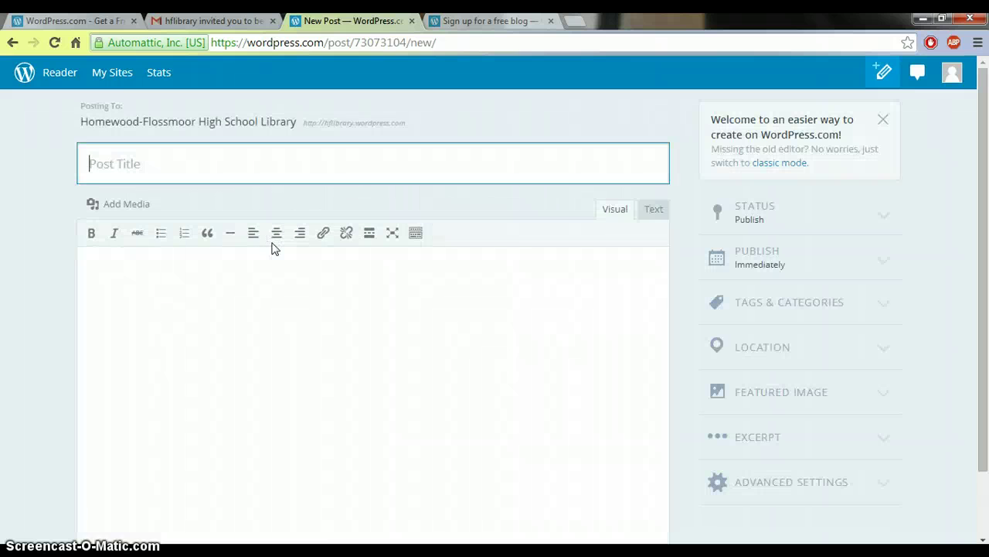
# Tick the Book Reviews category under Tags & Categories for the new post, then open the account menu.
pyautogui.click(308, 146)
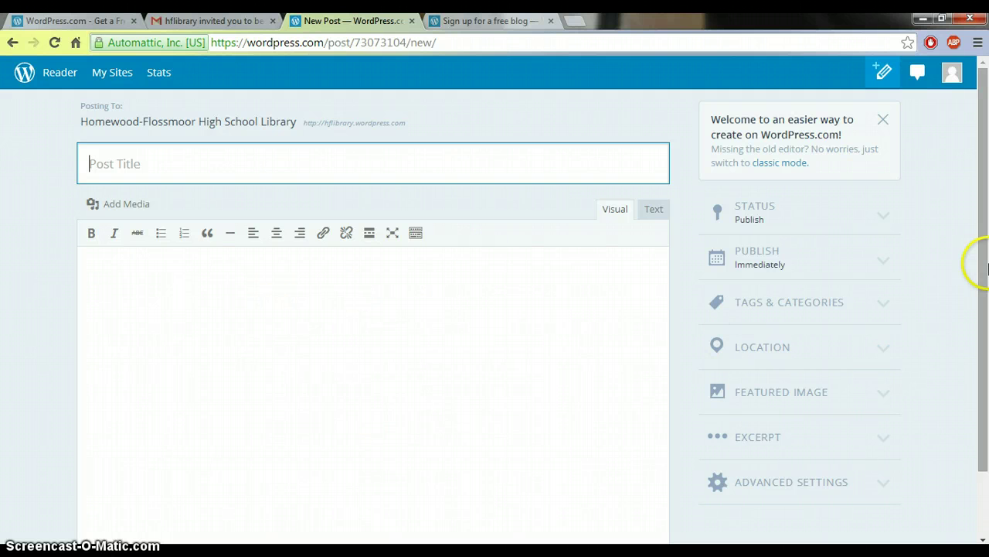
pyautogui.moveTo(983, 265); pyautogui.dragTo(984, 333)
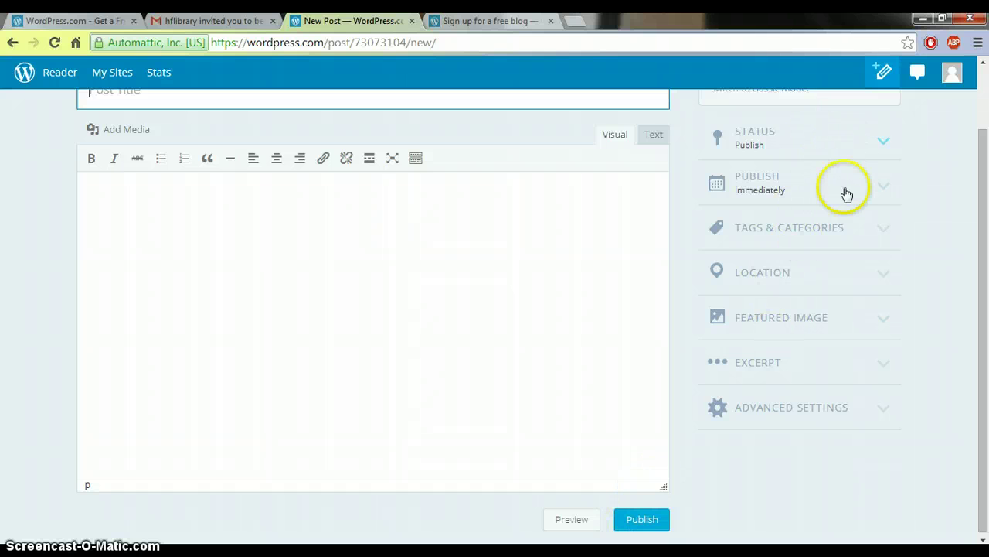
pyautogui.click(839, 230)
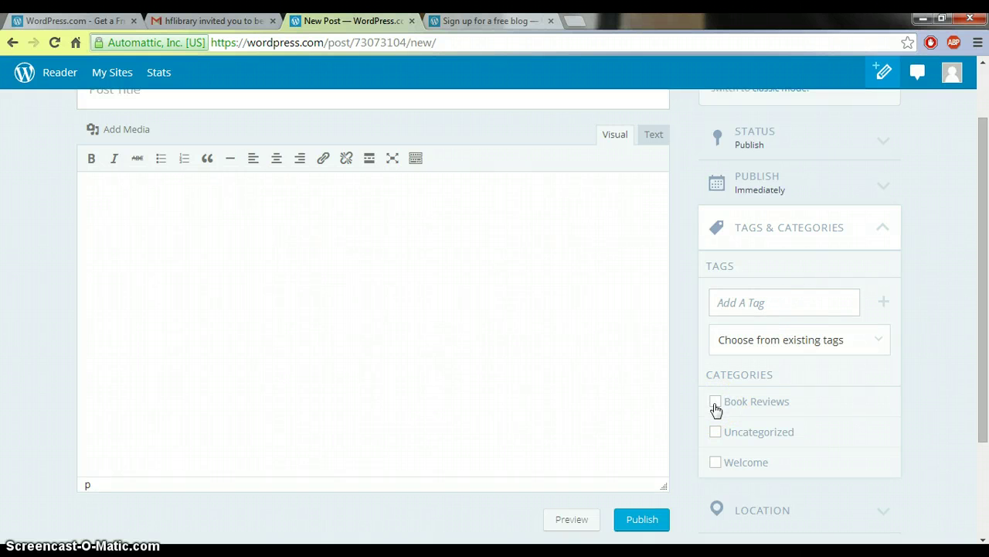
pyautogui.moveTo(982, 310)
pyautogui.mouseDown()
pyautogui.moveTo(980, 415)
pyautogui.moveTo(983, 102)
pyautogui.mouseUp()
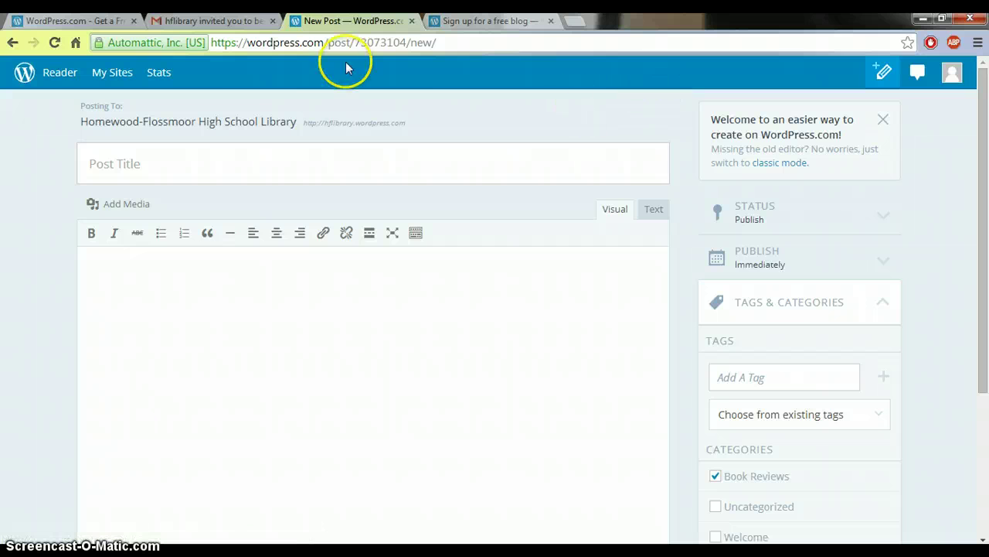
pyautogui.click(951, 78)
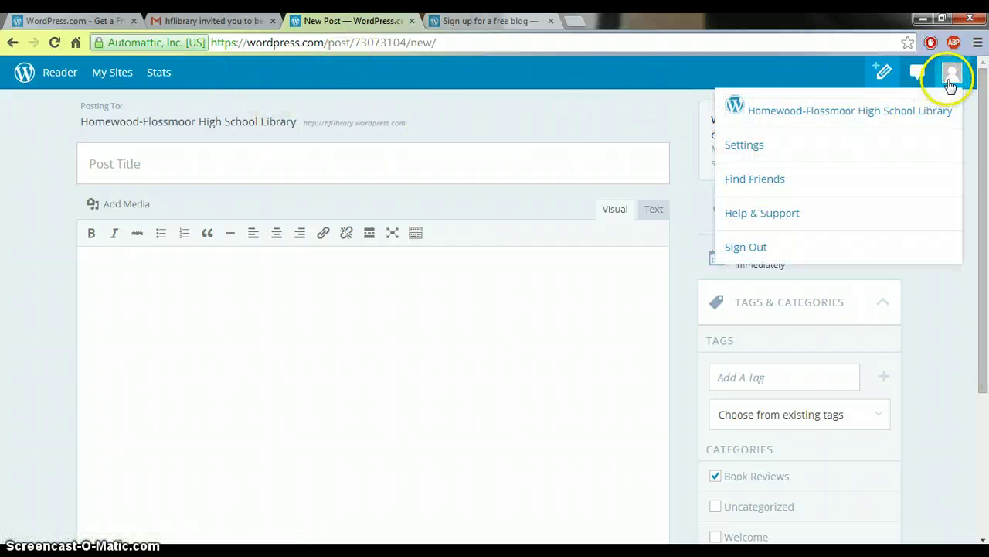
# In Settings > Public Profile, replace the Public Display Name with the author's first name.
pyautogui.click(750, 148)
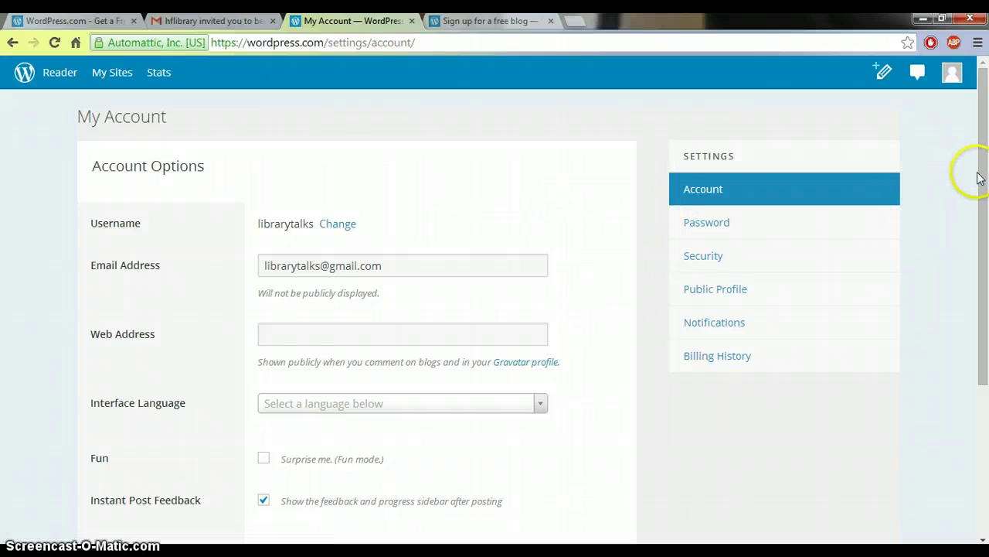
pyautogui.click(724, 289)
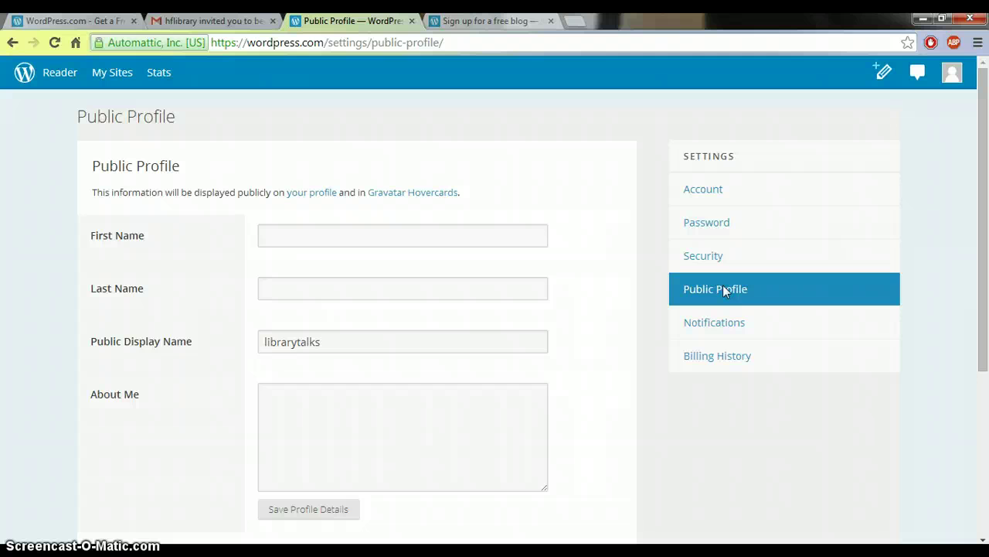
pyautogui.moveTo(982, 210); pyautogui.dragTo(985, 309)
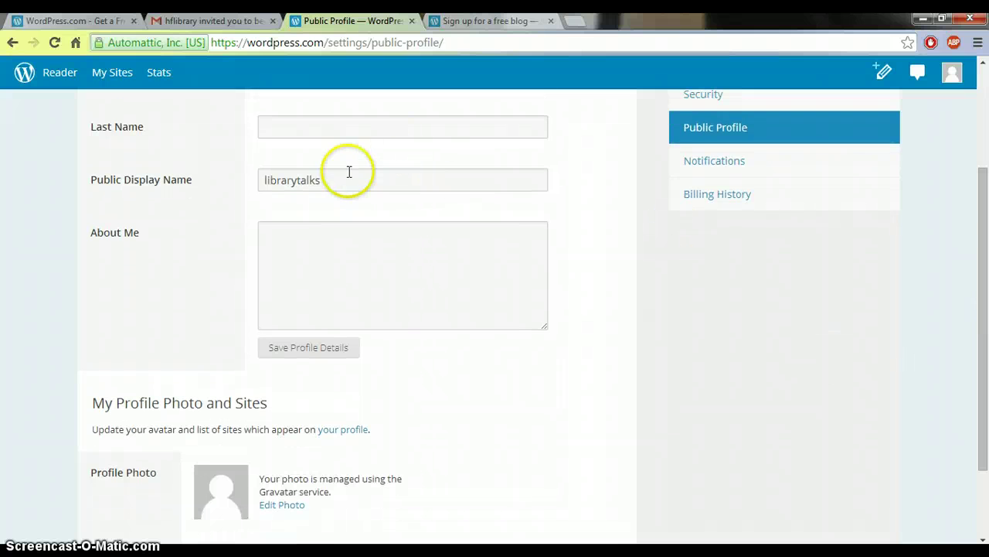
pyautogui.moveTo(331, 177); pyautogui.dragTo(224, 173)
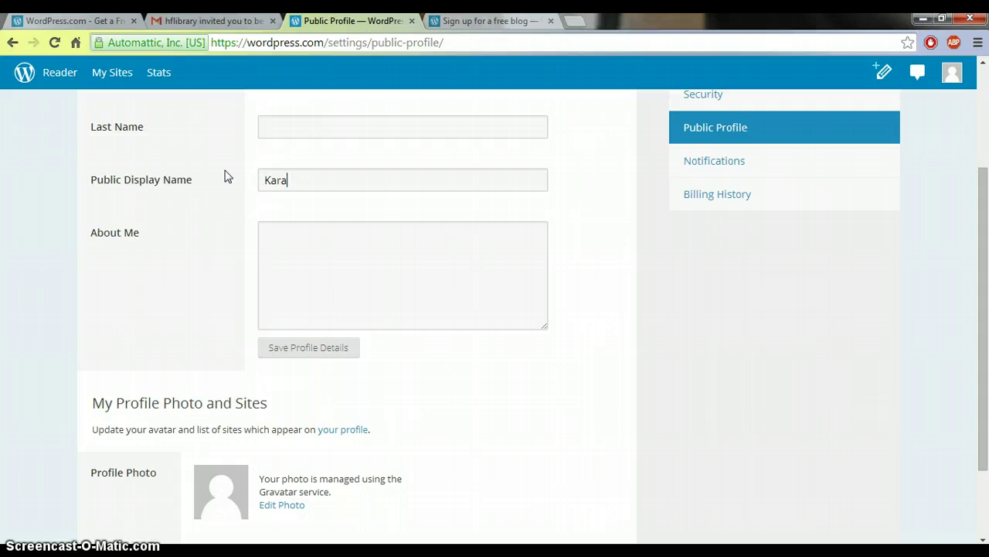
pyautogui.click(297, 241)
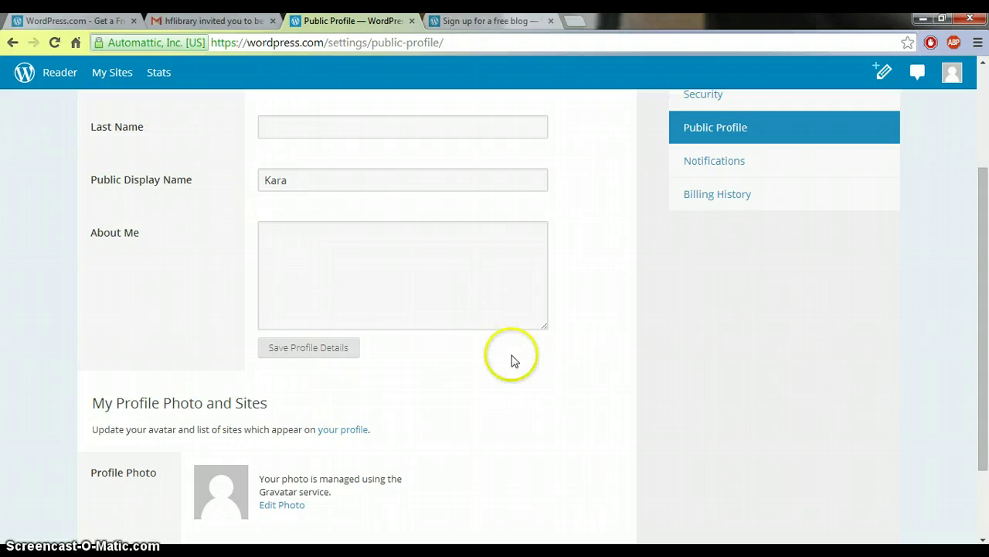
pyautogui.moveTo(986, 351); pyautogui.dragTo(985, 411)
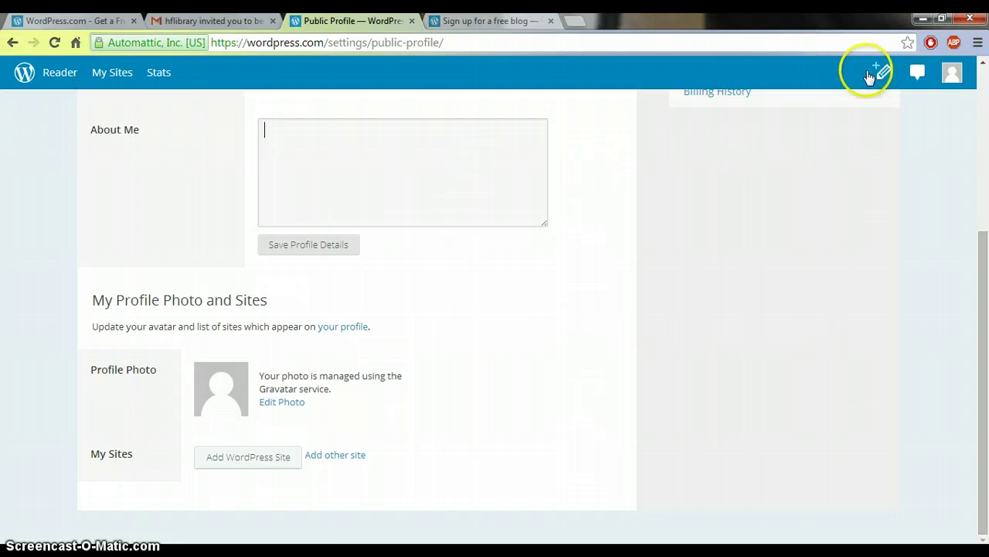
# Reach the library blog's dashboard from the avatar menu, then view its public front page and posts.
pyautogui.click(952, 72)
pyautogui.click(899, 106)
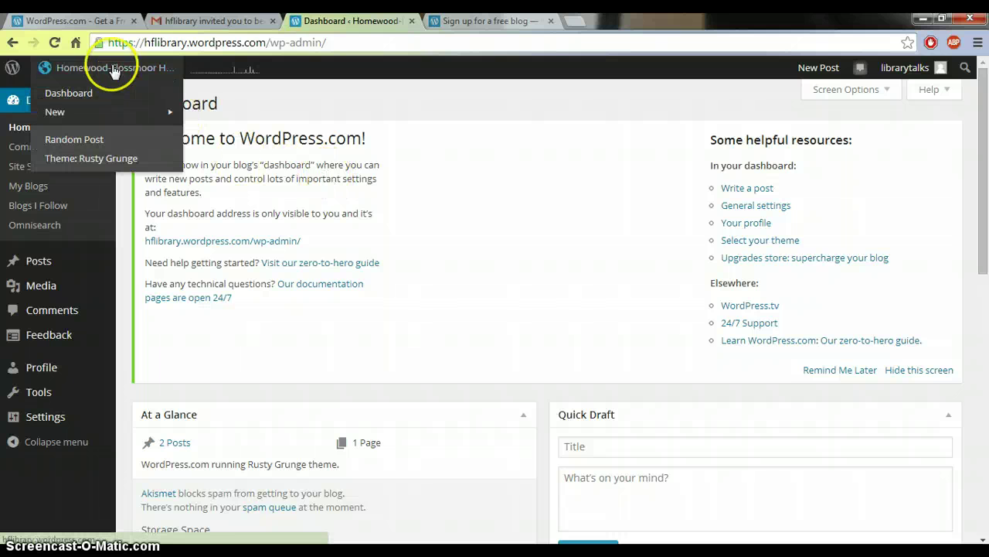
pyautogui.click(114, 69)
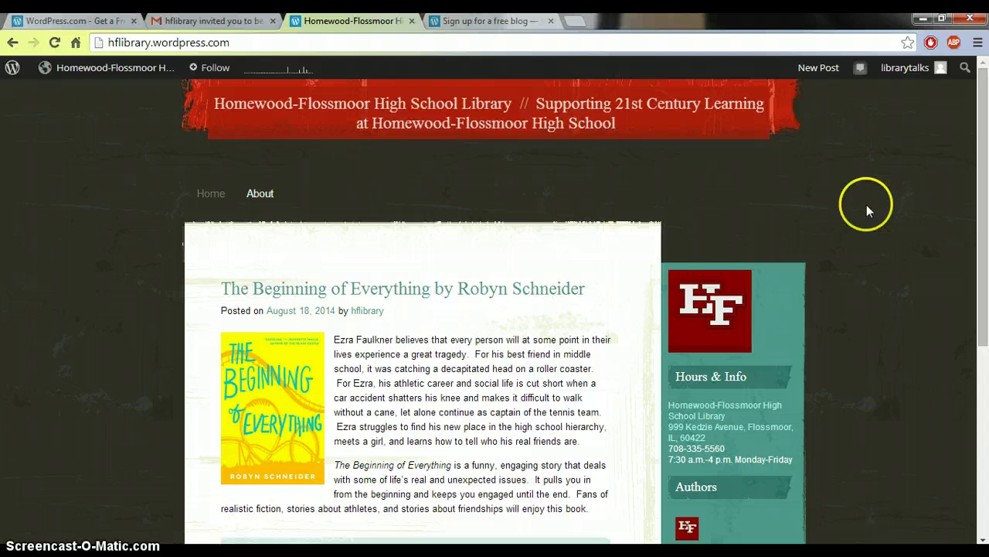
pyautogui.moveTo(984, 155); pyautogui.dragTo(986, 275)
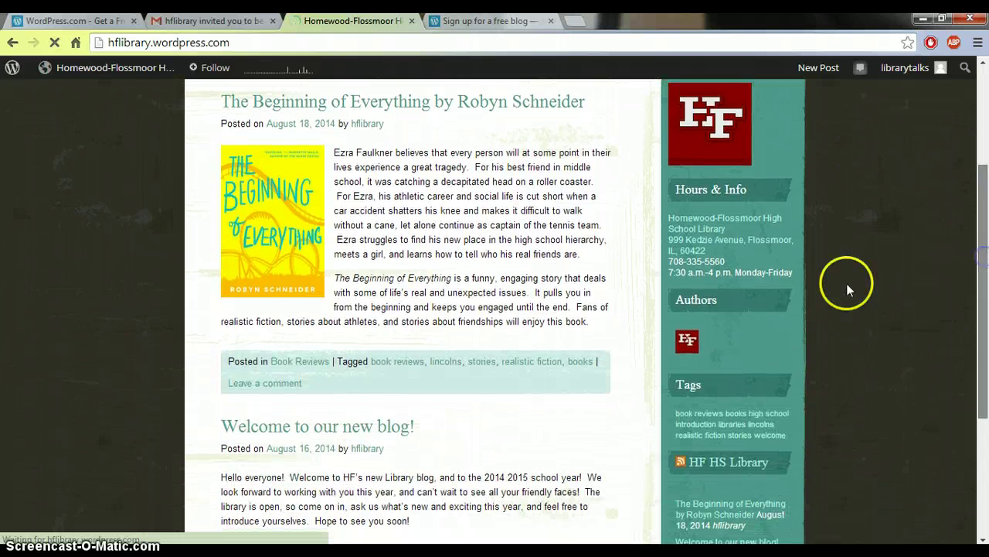
pyautogui.moveTo(691, 347)
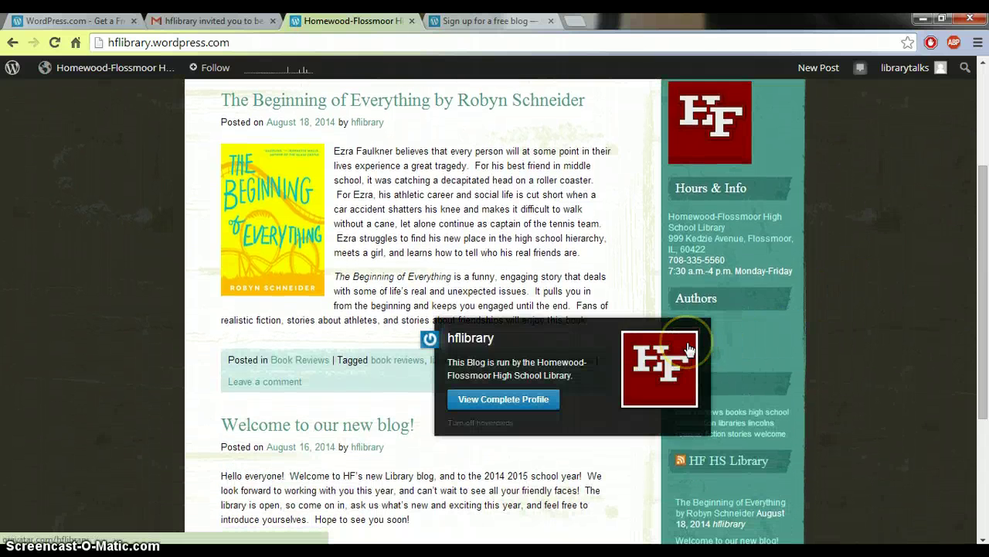